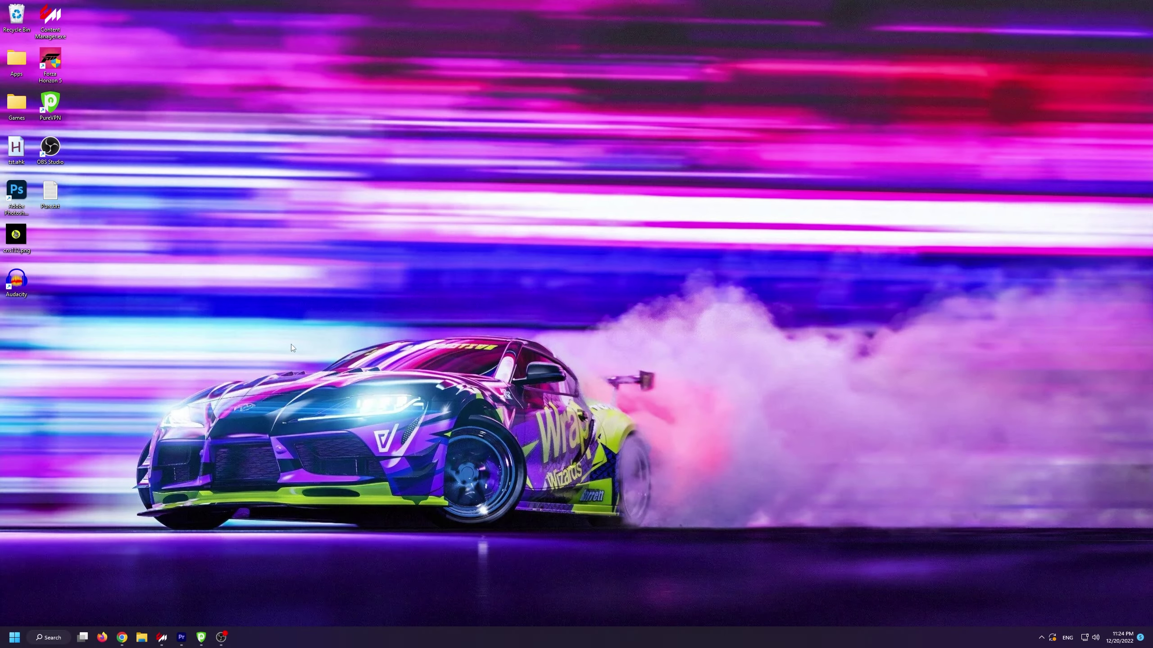
Search Google in Chrome for "assetto corsa kirby cam" and open the RaceDepartment page for KirbyCam - Chaser Cam.
click(122, 637)
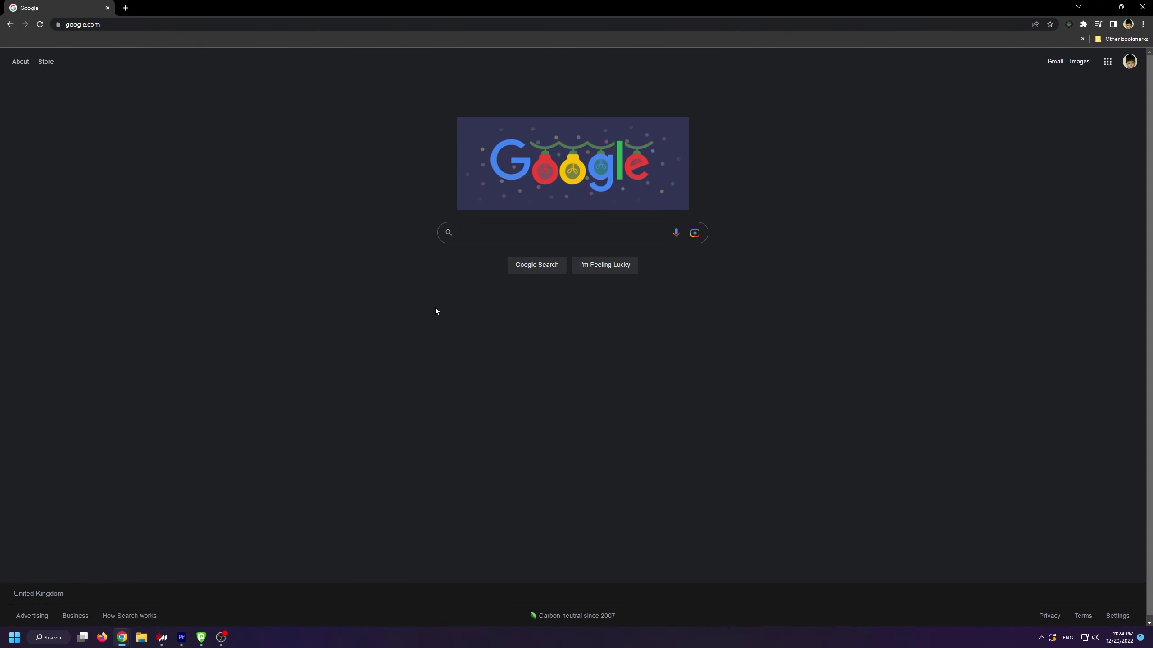
click(480, 237)
text(assetto corsa)
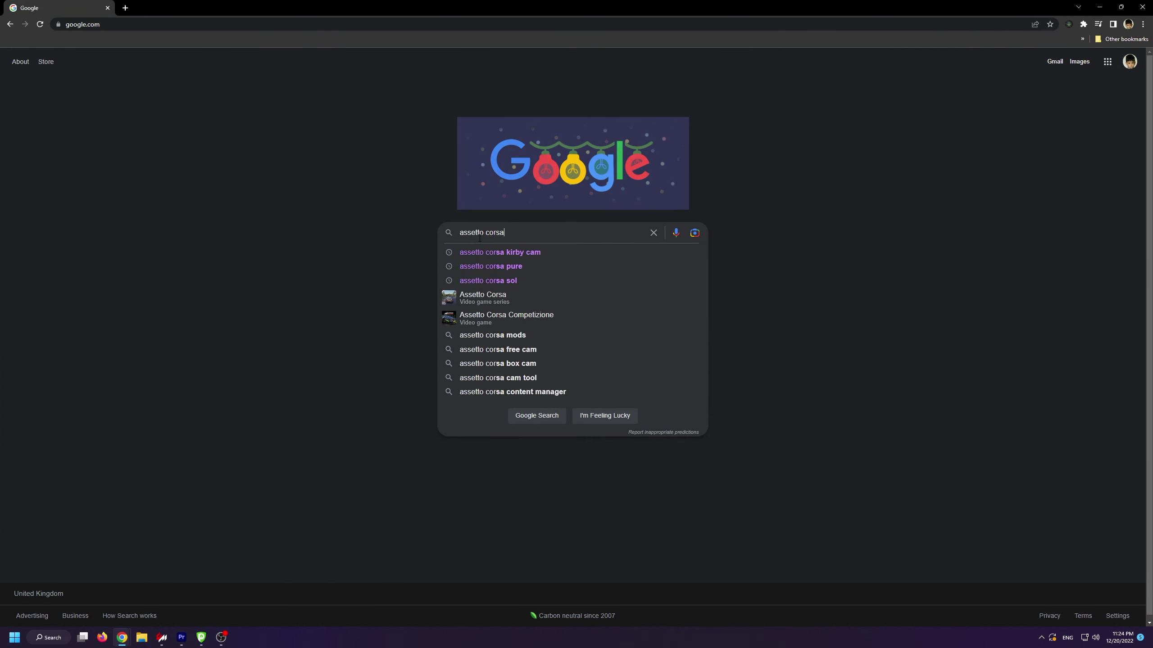
text( kirby cam)
key(Return)
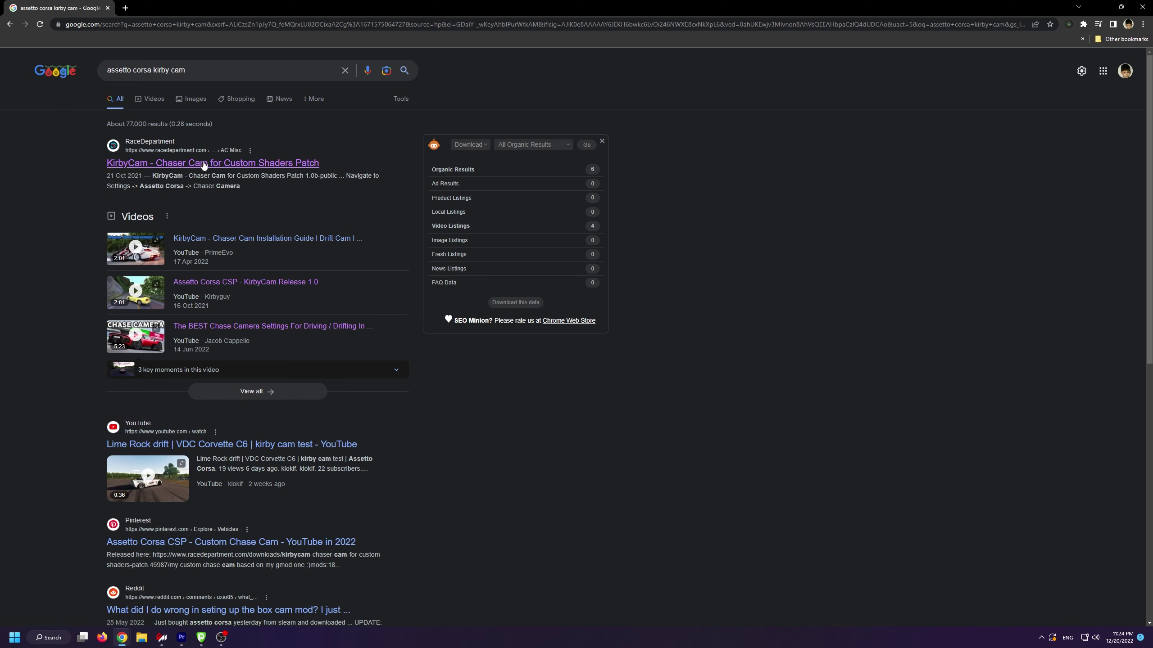
click(240, 163)
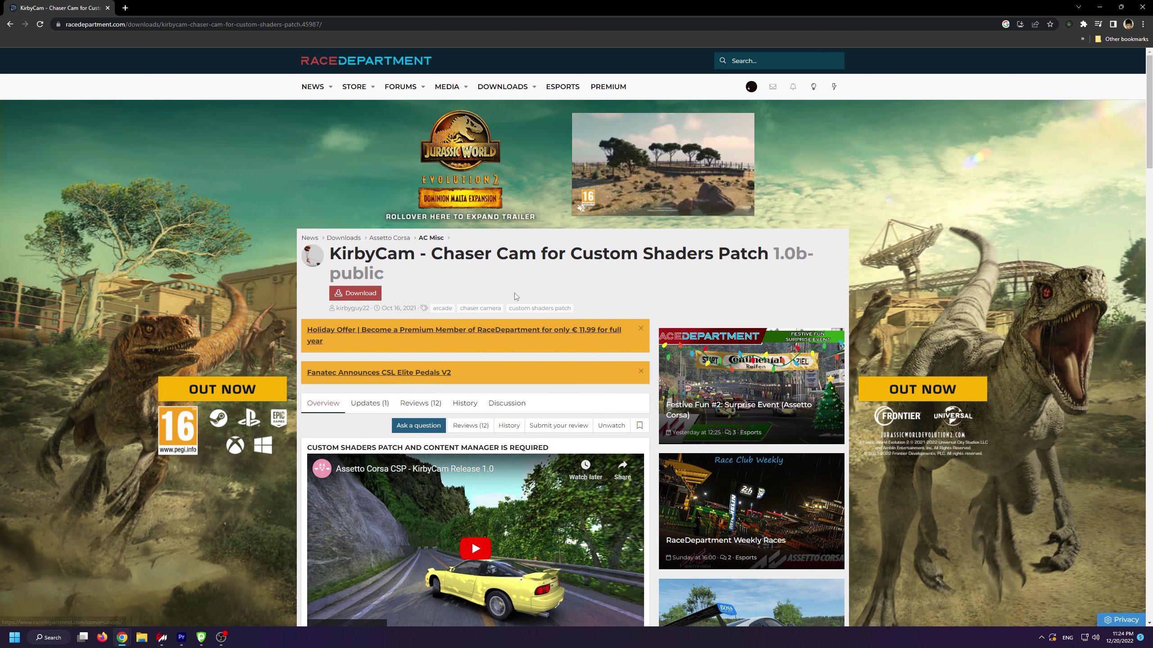
Download the KirbyCam chaser camera zip from the mod page and open the archive.
scroll(471, 327, down, 1)
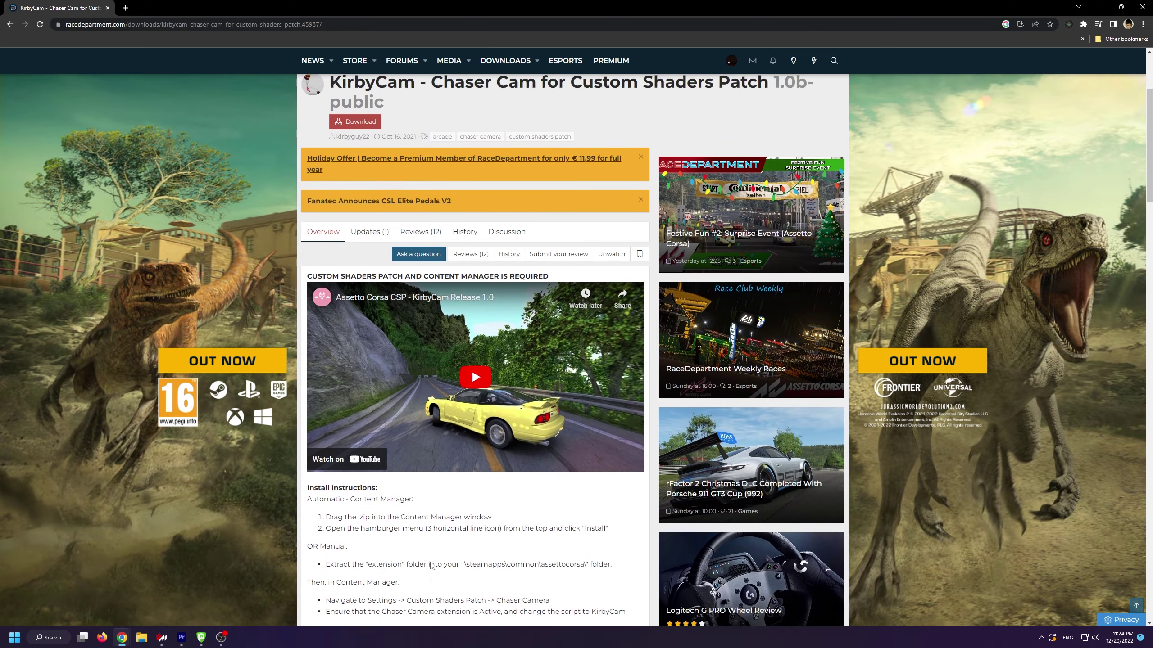
click(354, 247)
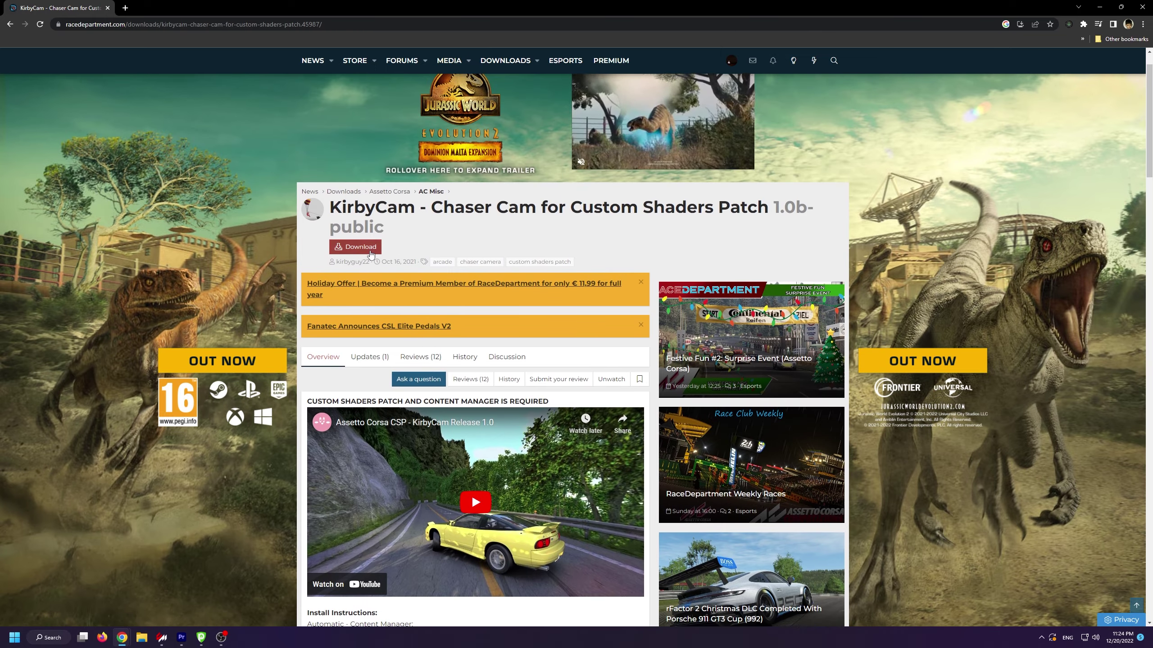
scroll(441, 369, down, 5)
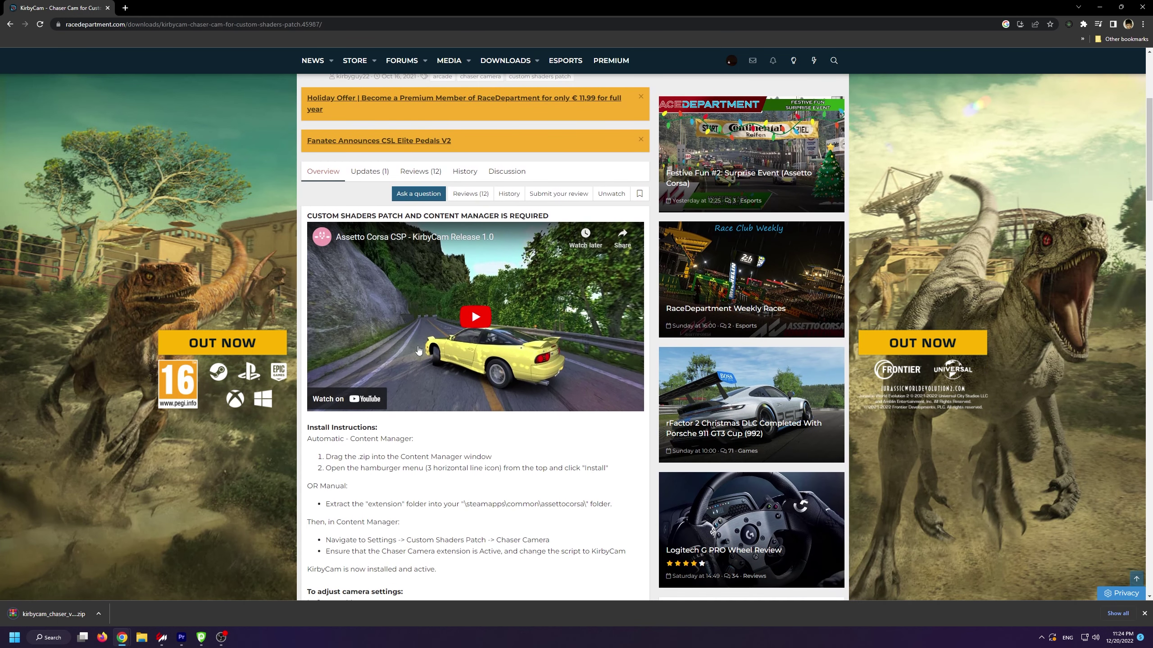
click(54, 614)
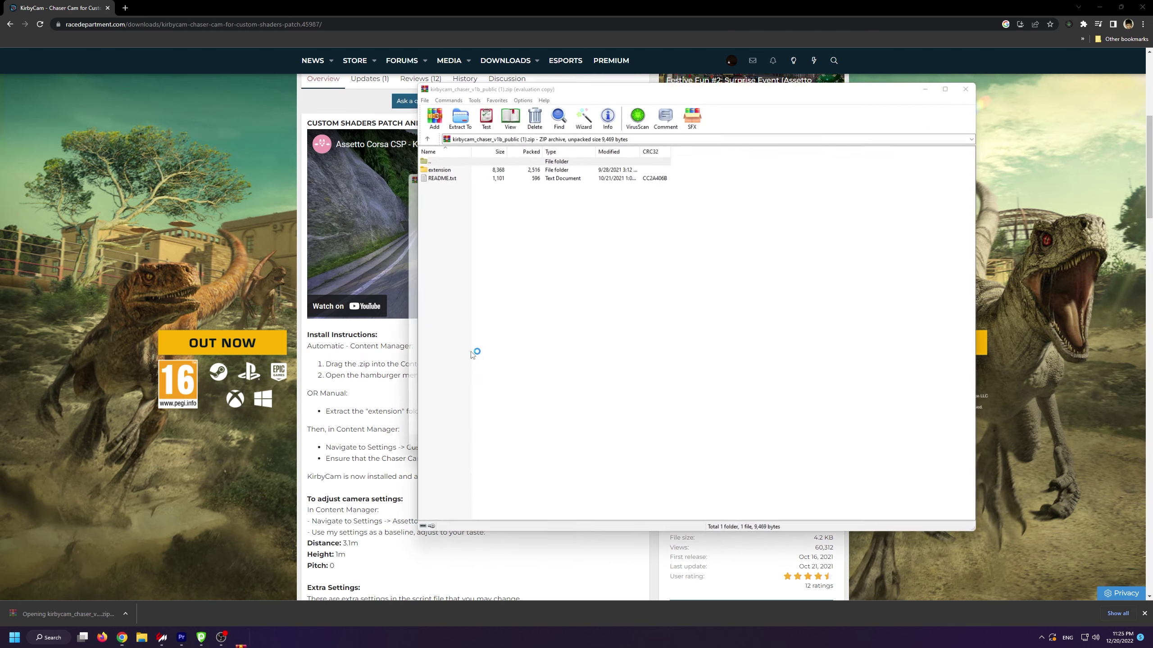
key(Return)
Extract the extension folder to D:\Steam\steamapps\common\assettocorsa, replace all existing files, and close the archive.
click(436, 169)
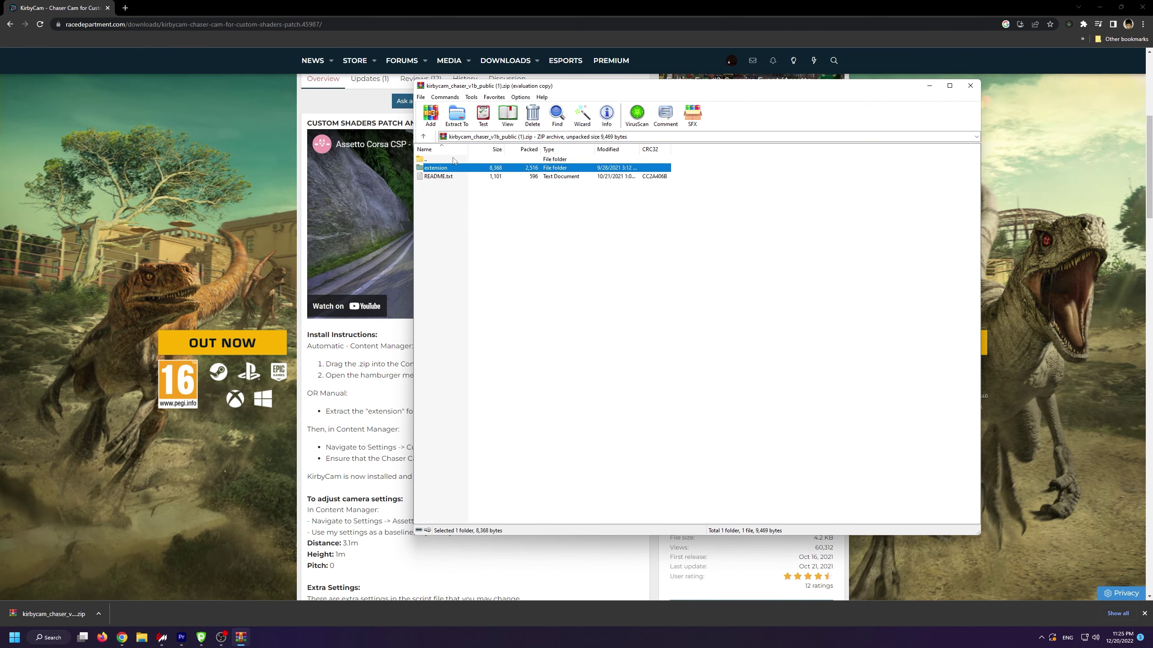
click(456, 114)
text(D:\Steam\steamapps\common\assettocorsa)
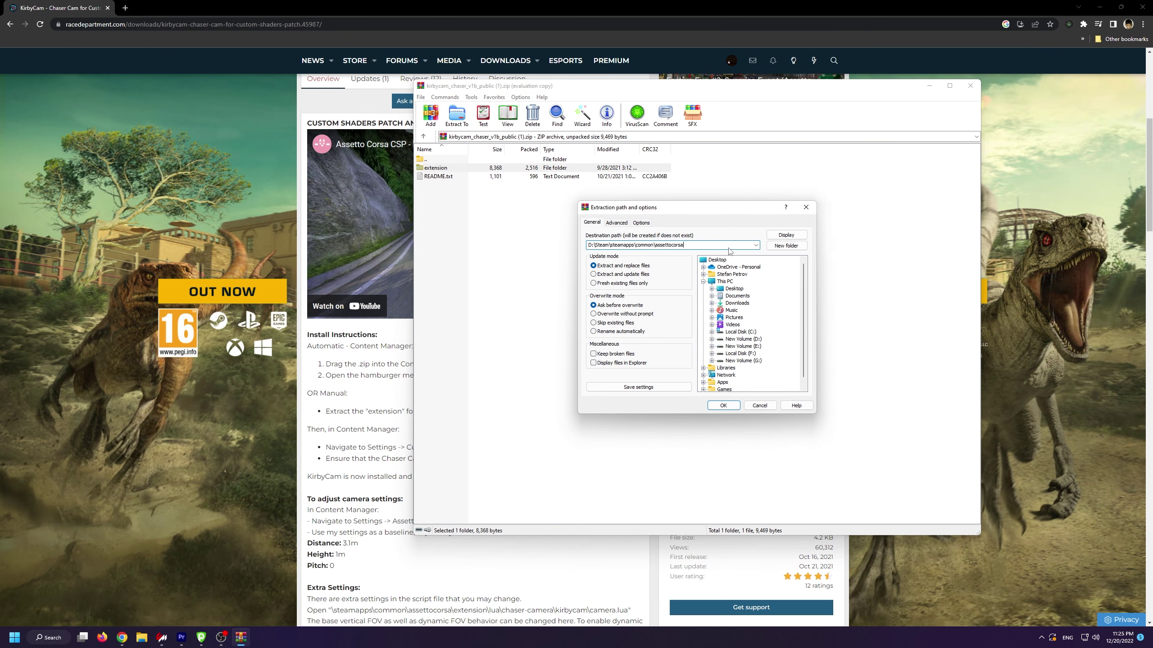
click(786, 234)
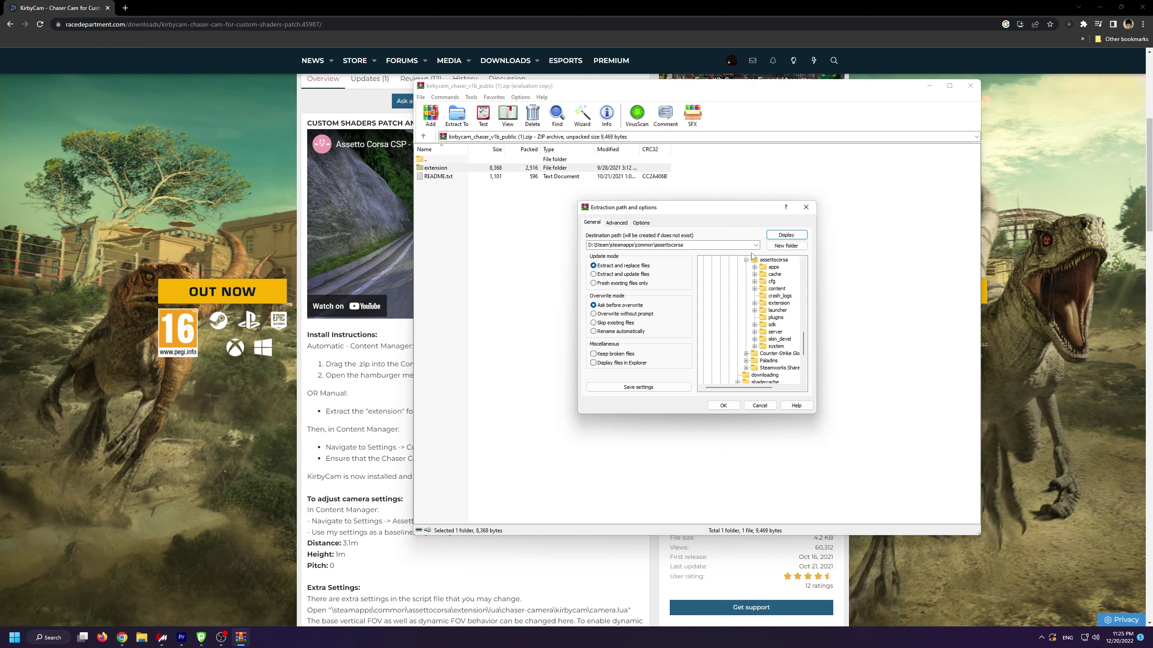
click(729, 406)
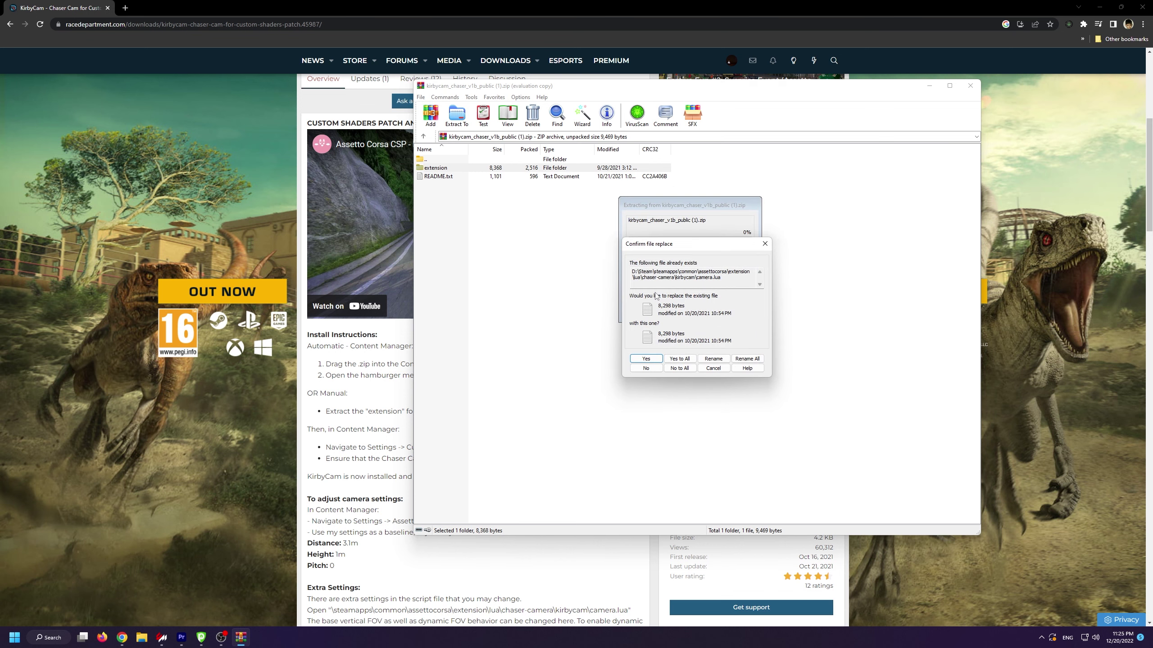
click(679, 359)
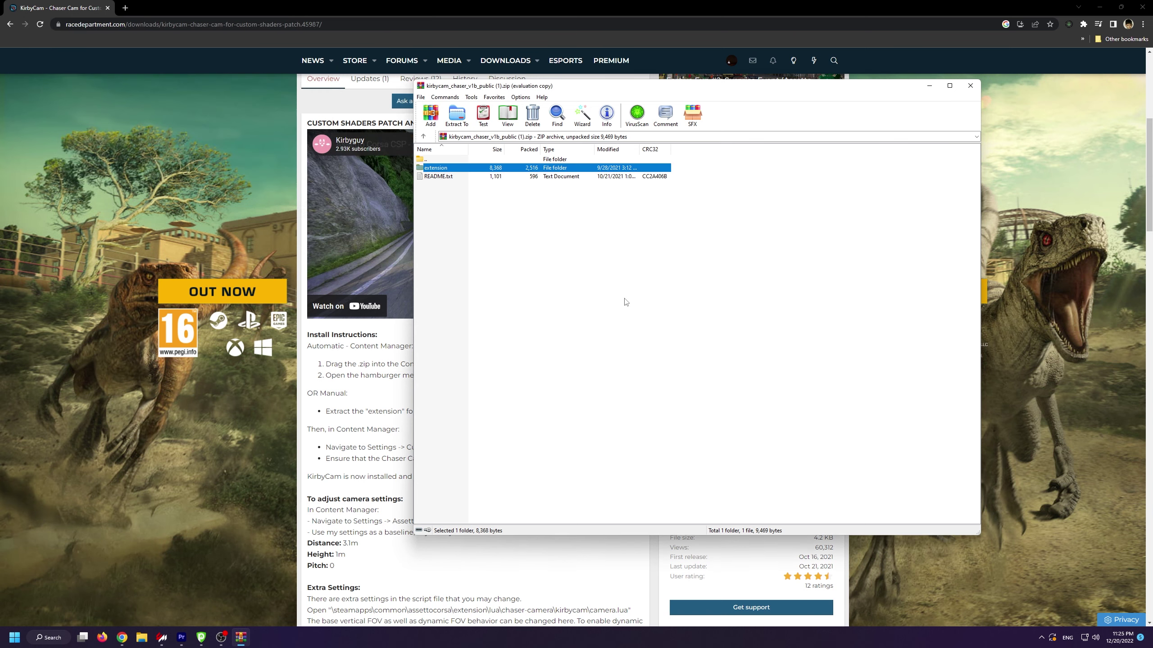
click(970, 86)
Read the baseline chaser camera settings recommended on the KirbyCam mod page.
scroll(547, 317, down, 2)
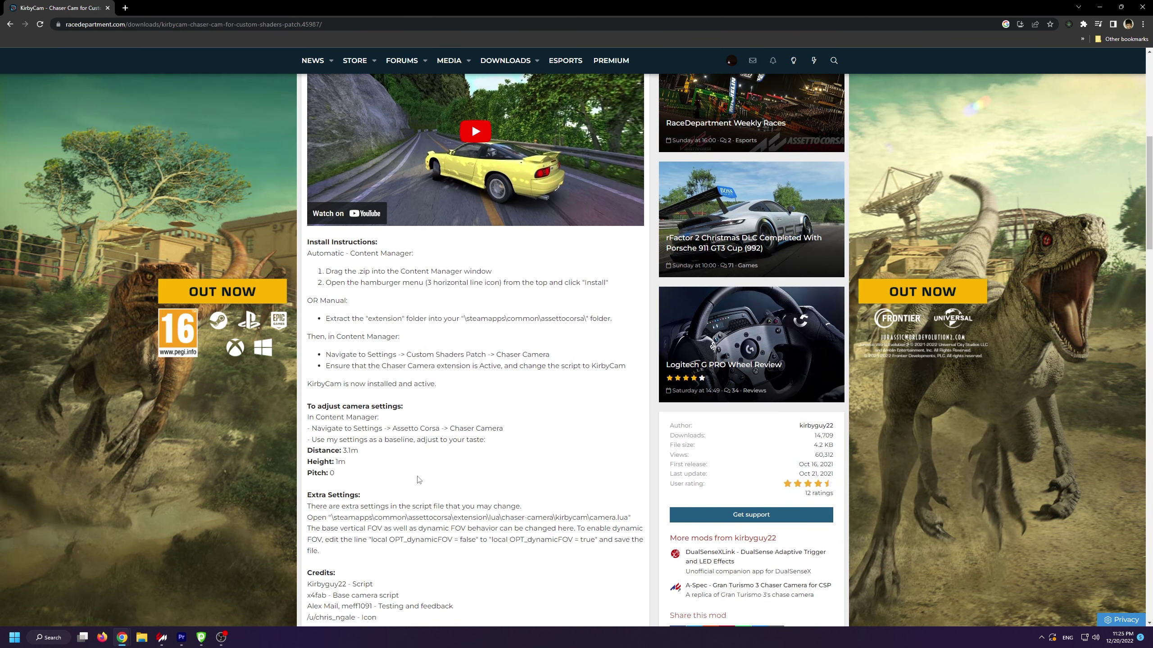
scroll(406, 474, down, 1)
drag(390, 471, 357, 422)
click(391, 425)
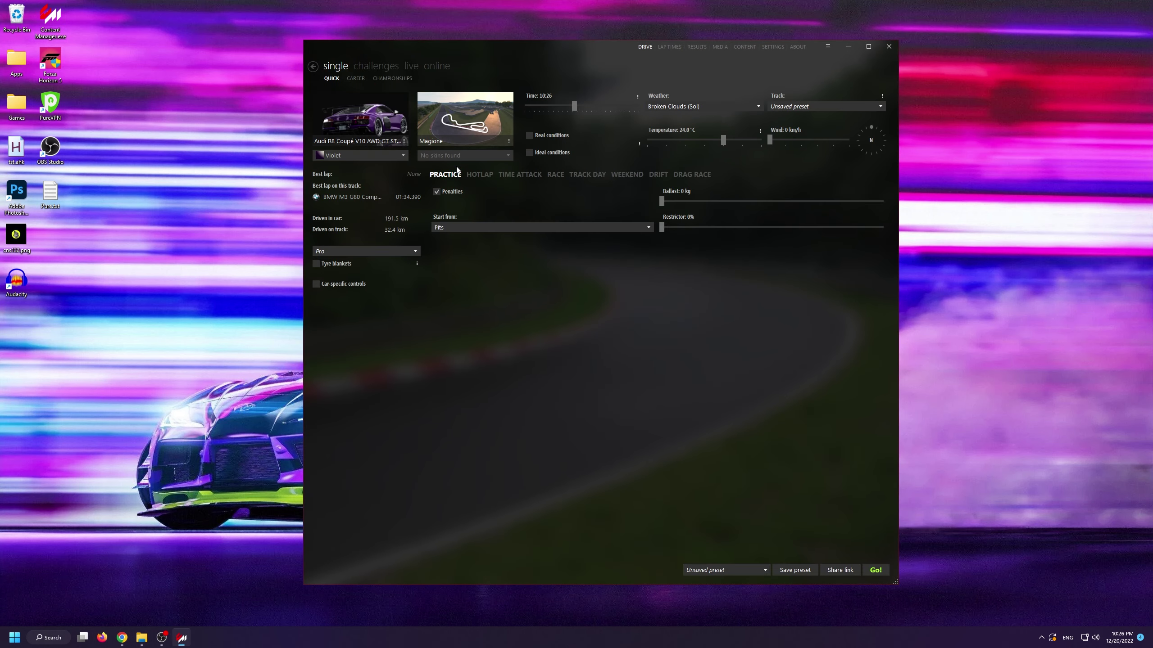
Choose KirbyCam as the Chaser Camera script in Content Manager's Custom Shaders Patch settings and return to the Drive page.
mouse_move(444, 126)
click(773, 48)
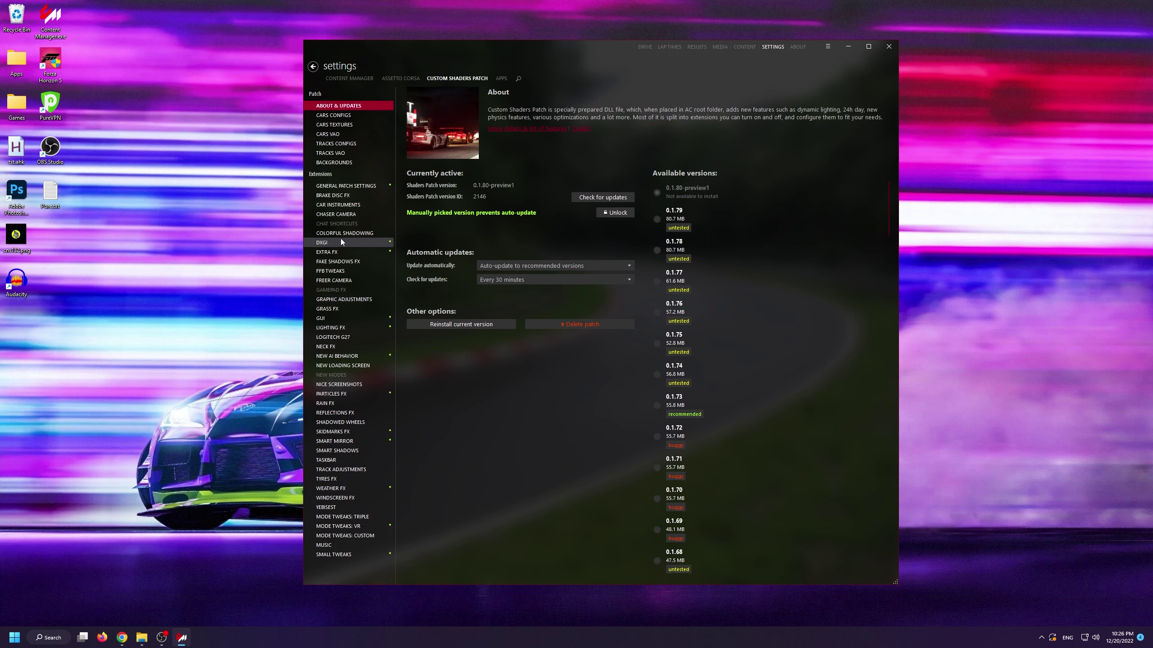
click(337, 219)
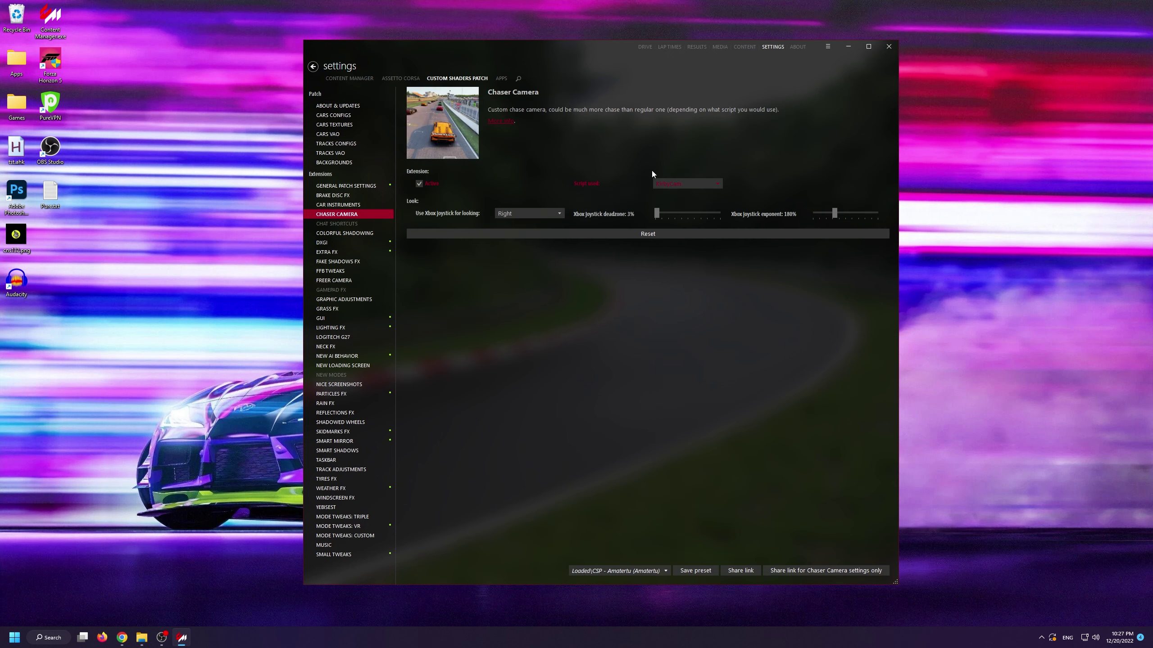
click(680, 184)
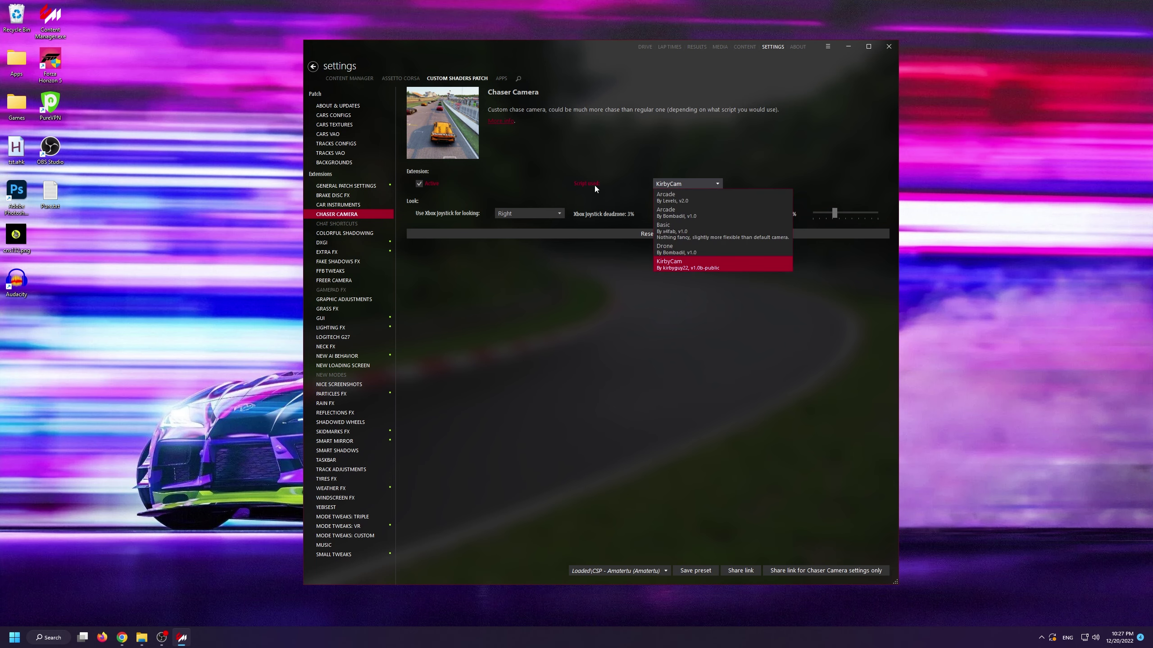
click(678, 265)
click(648, 49)
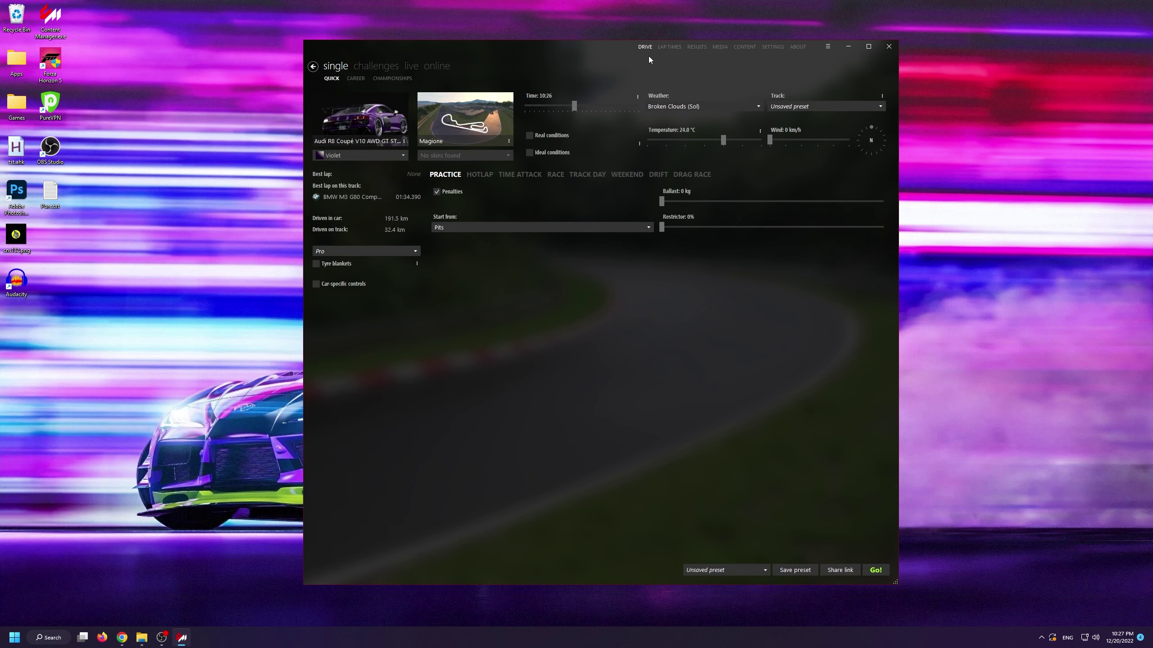
Open the Assetto Corsa chase camera settings and compare the first and second cameras.
mouse_move(353, 124)
click(774, 47)
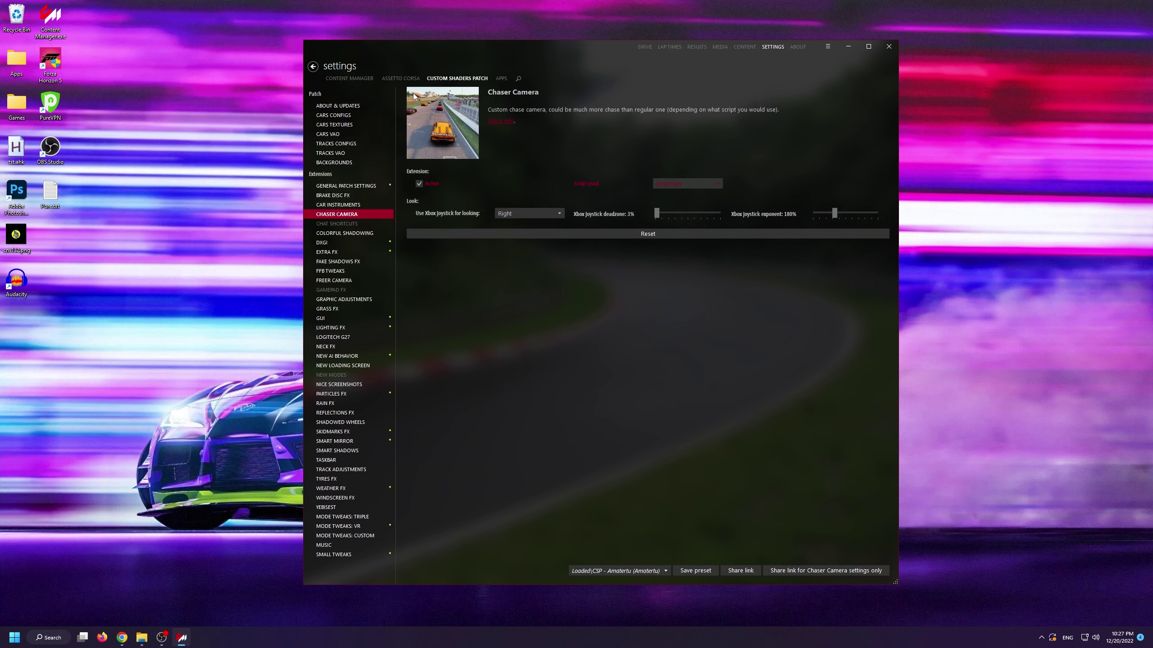
click(402, 79)
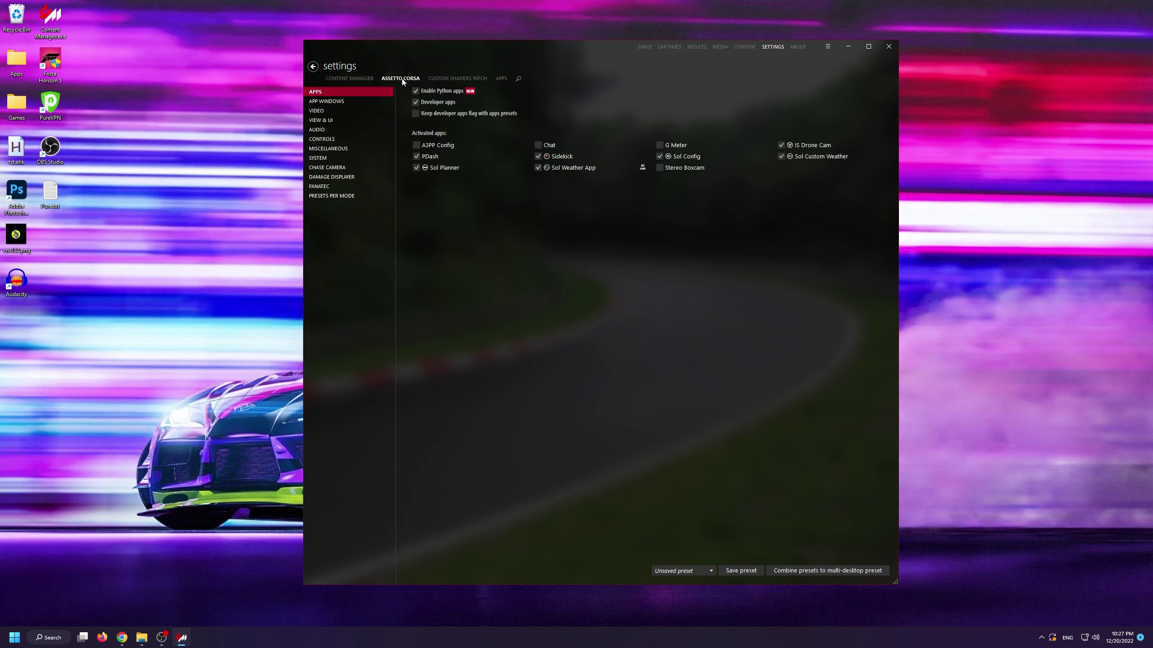
click(327, 168)
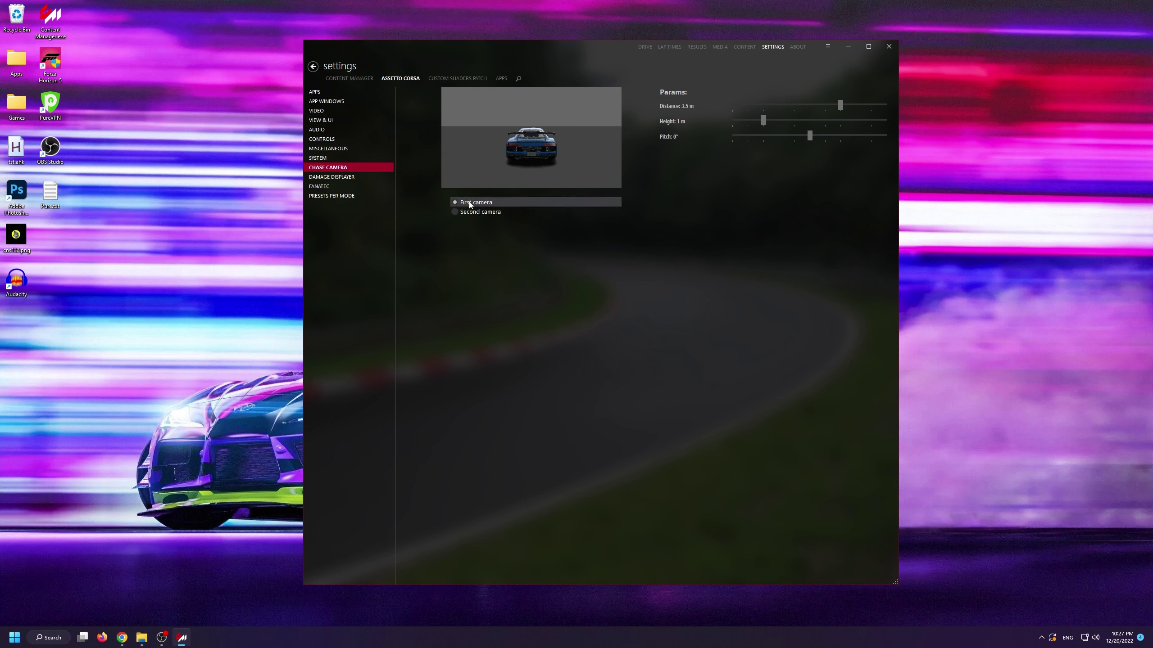
click(476, 212)
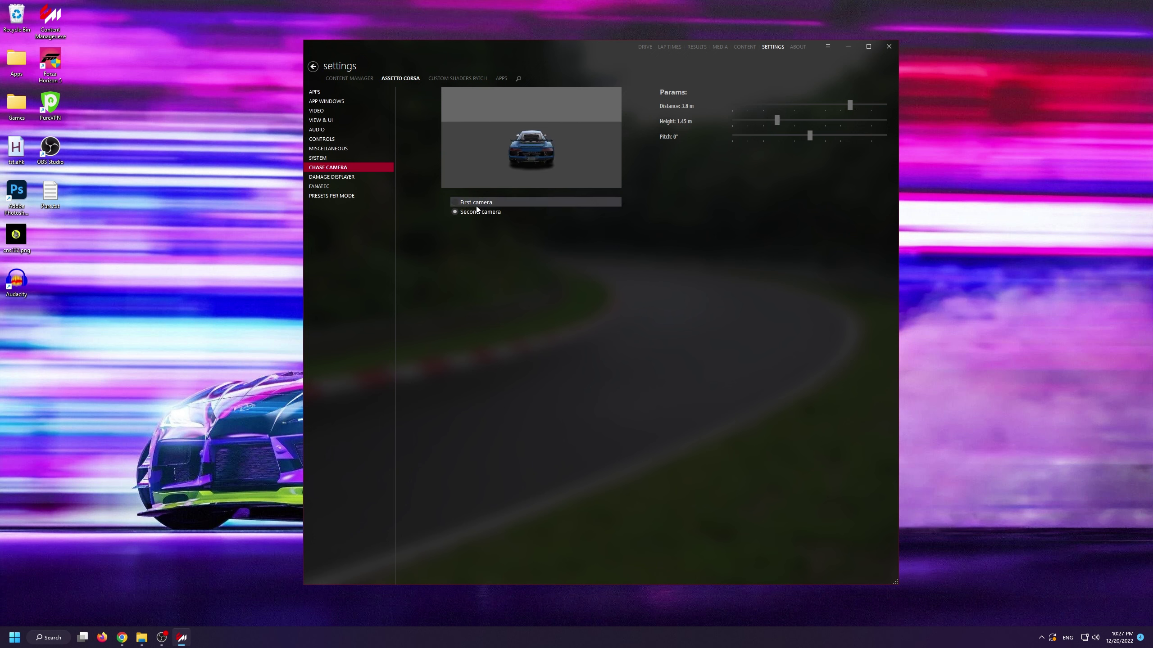
click(476, 207)
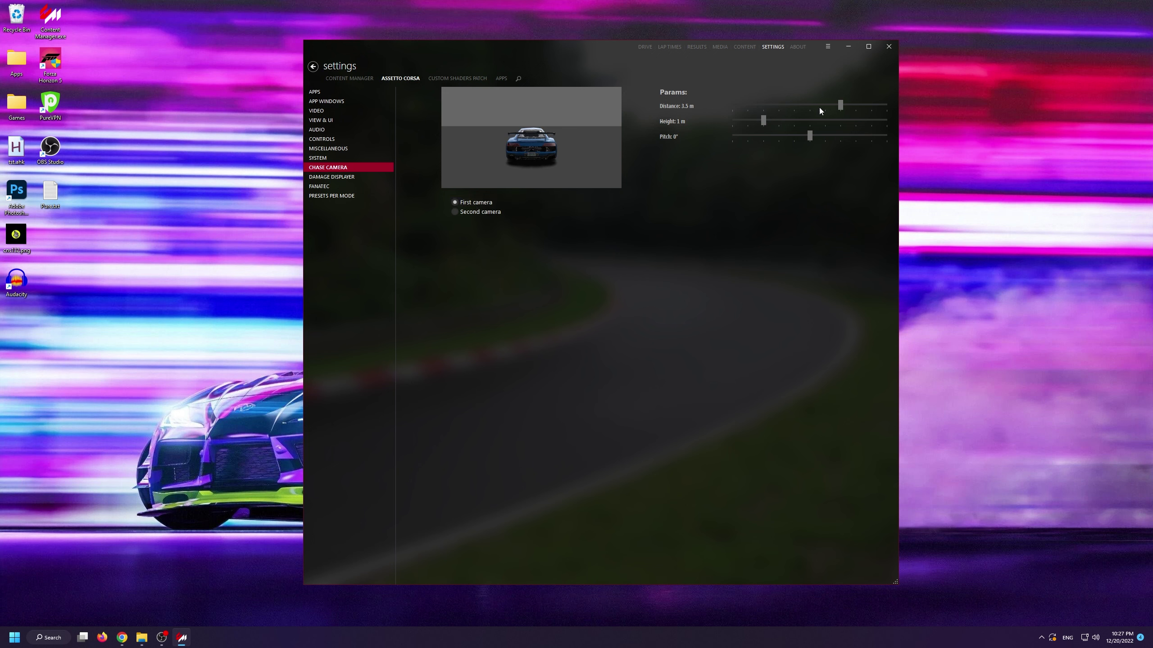
Try different distance, height and pitch values for the first camera, then restore 3.5 m, 1 m and 0°.
drag(839, 106, 835, 106)
drag(763, 121, 810, 136)
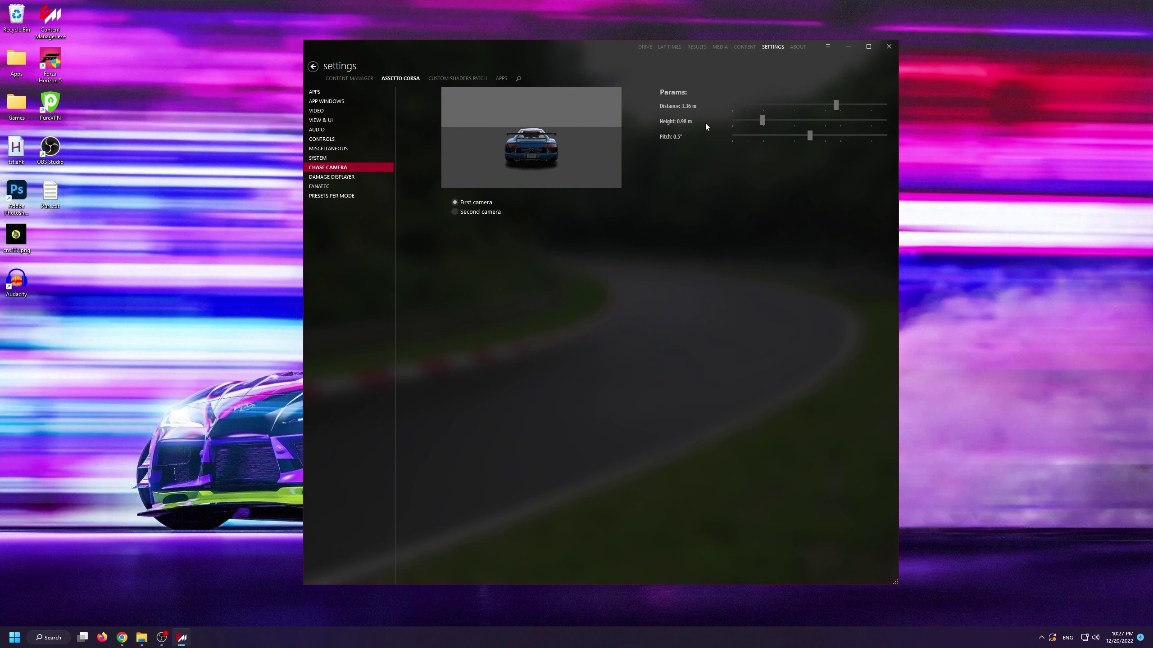
click(678, 137)
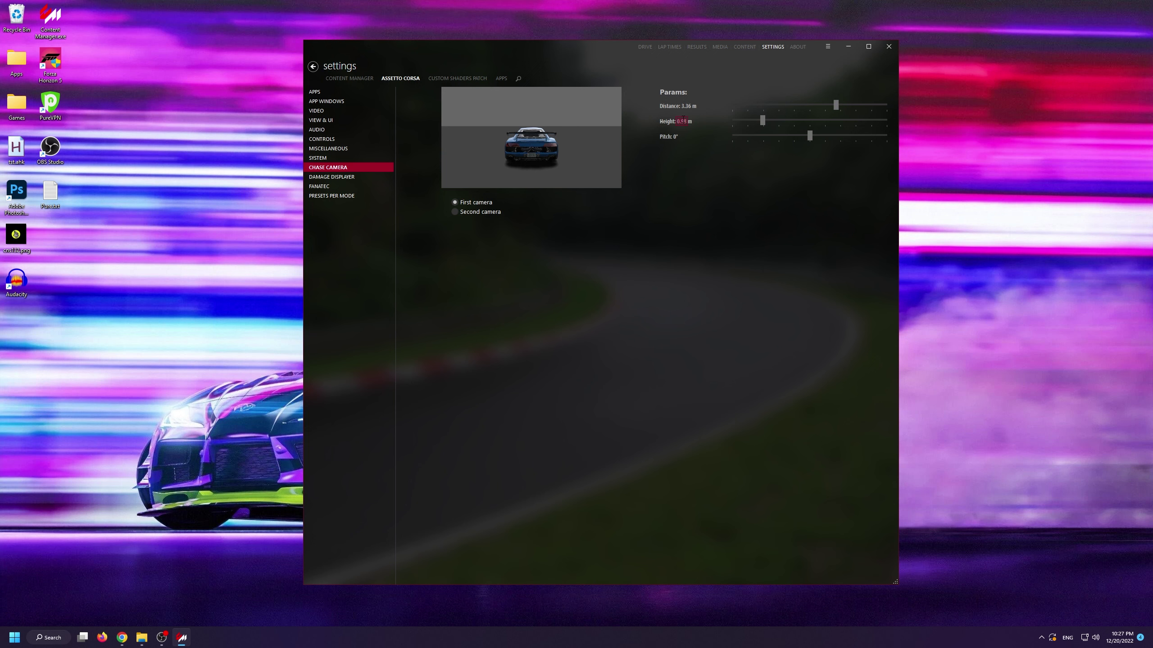
click(682, 121)
click(690, 106)
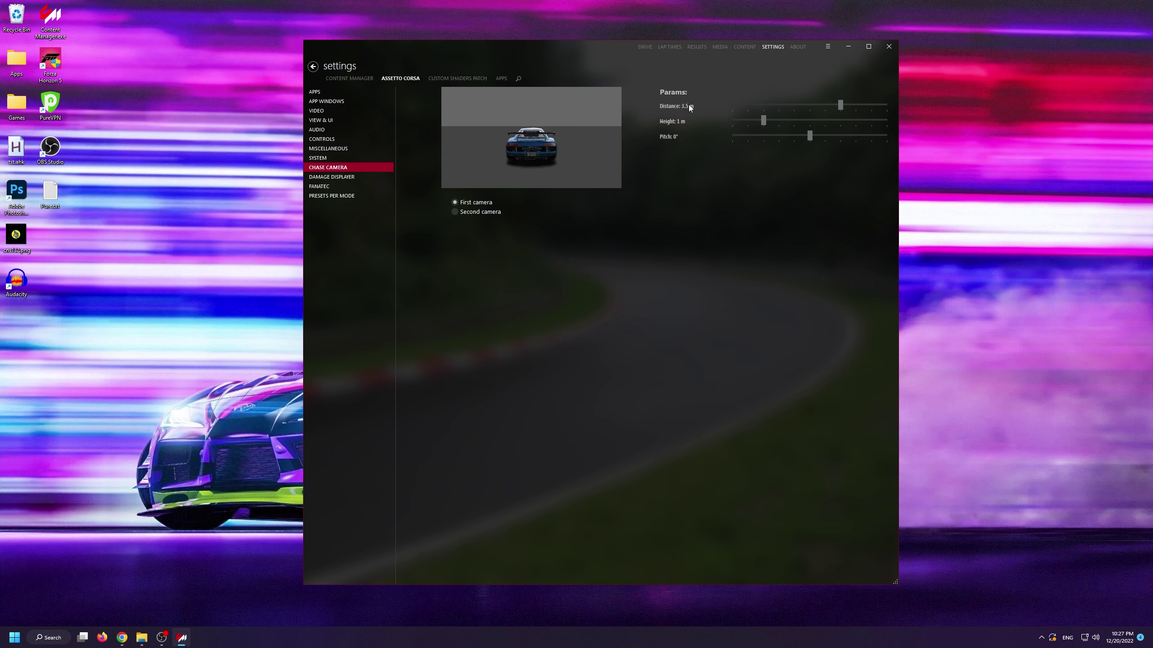
click(483, 212)
click(482, 203)
Filter the cars by "x7" and select the BMW X7M 2020 as the car for the quick drive.
click(645, 48)
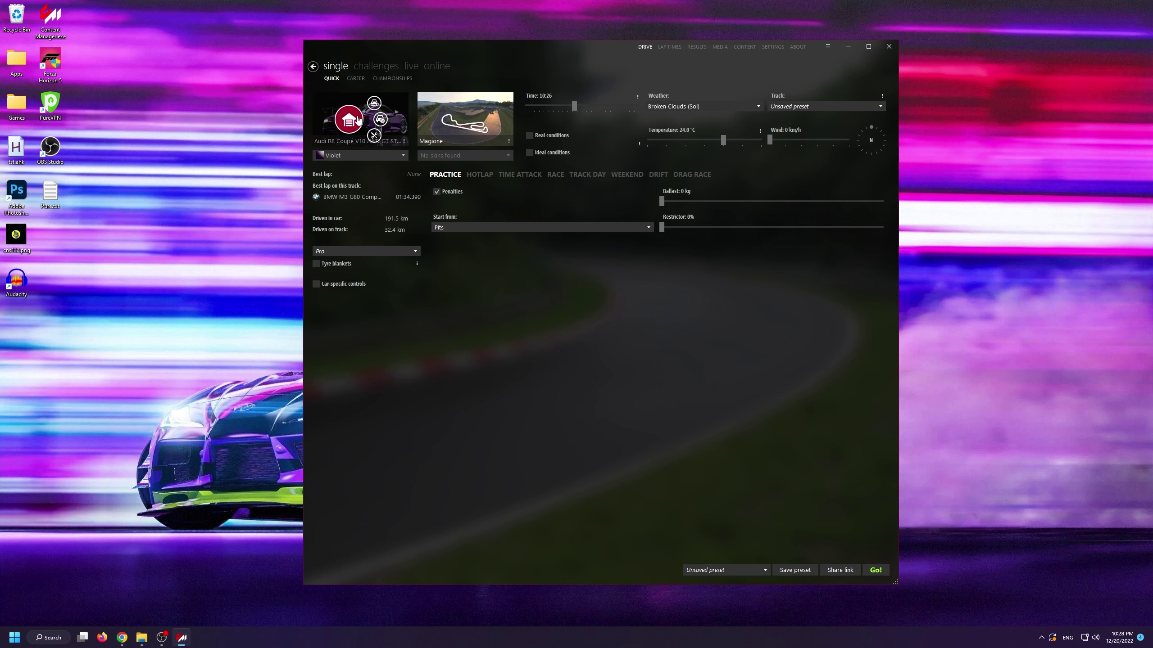
click(358, 119)
text(x7)
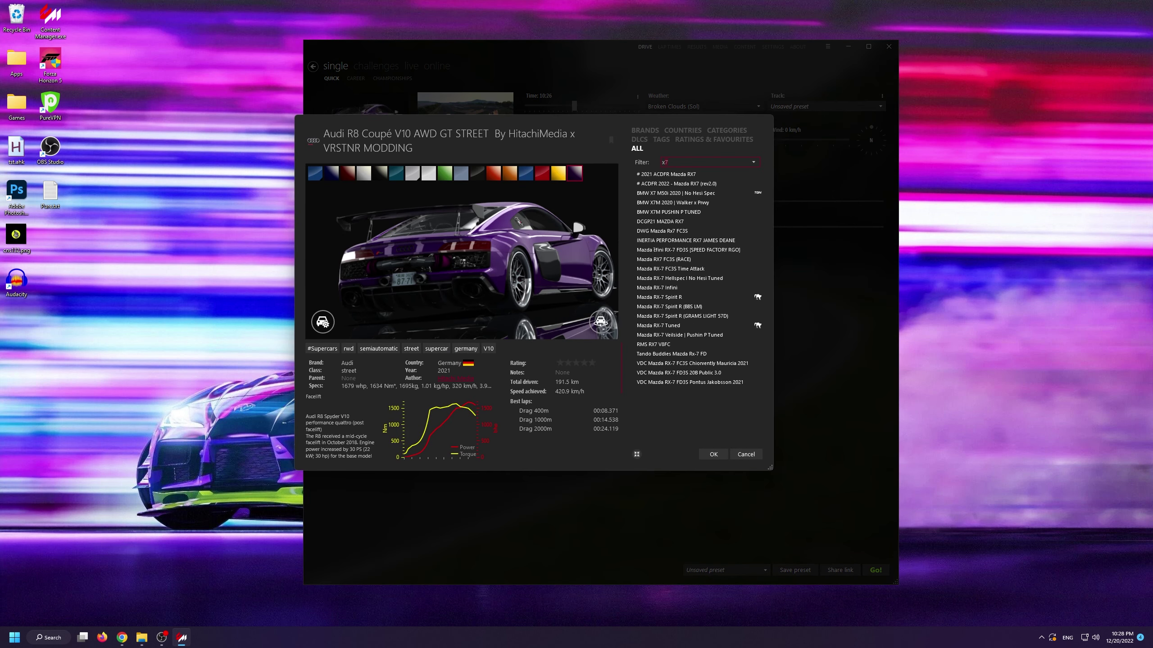
click(677, 205)
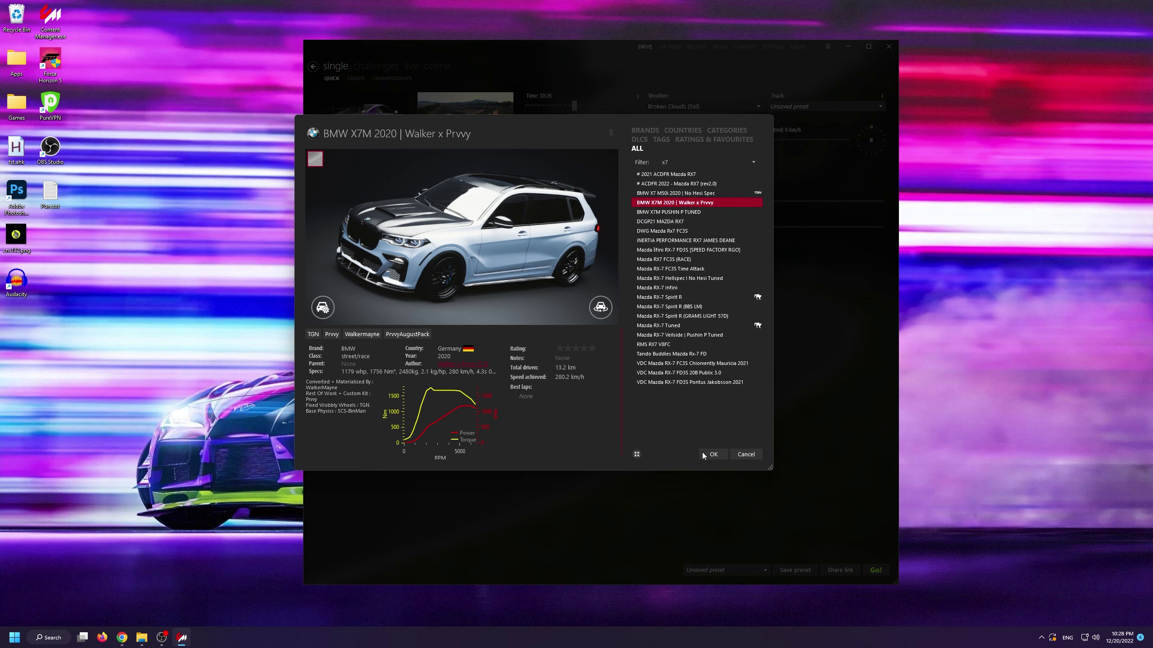
click(713, 454)
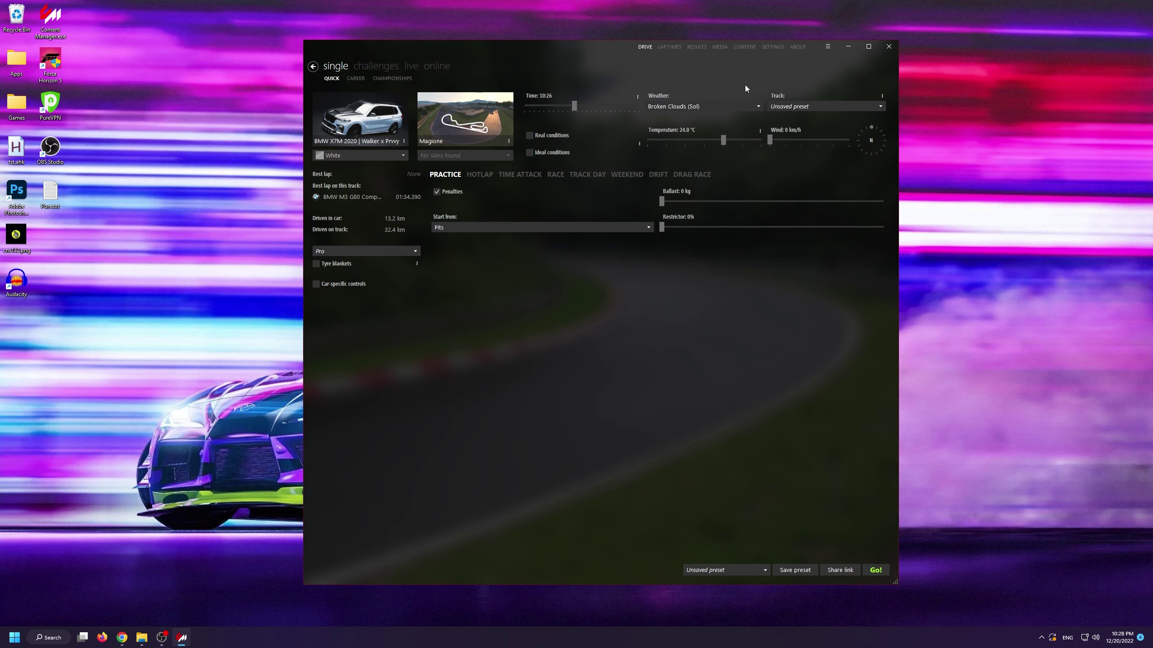
click(771, 48)
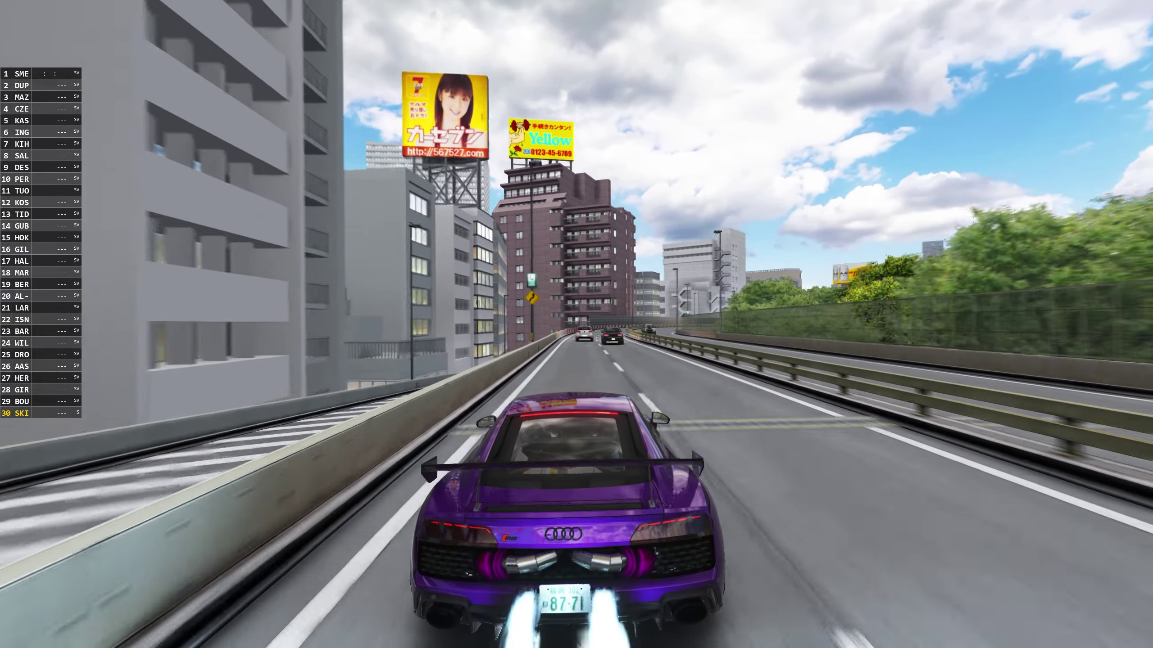
key(F1)
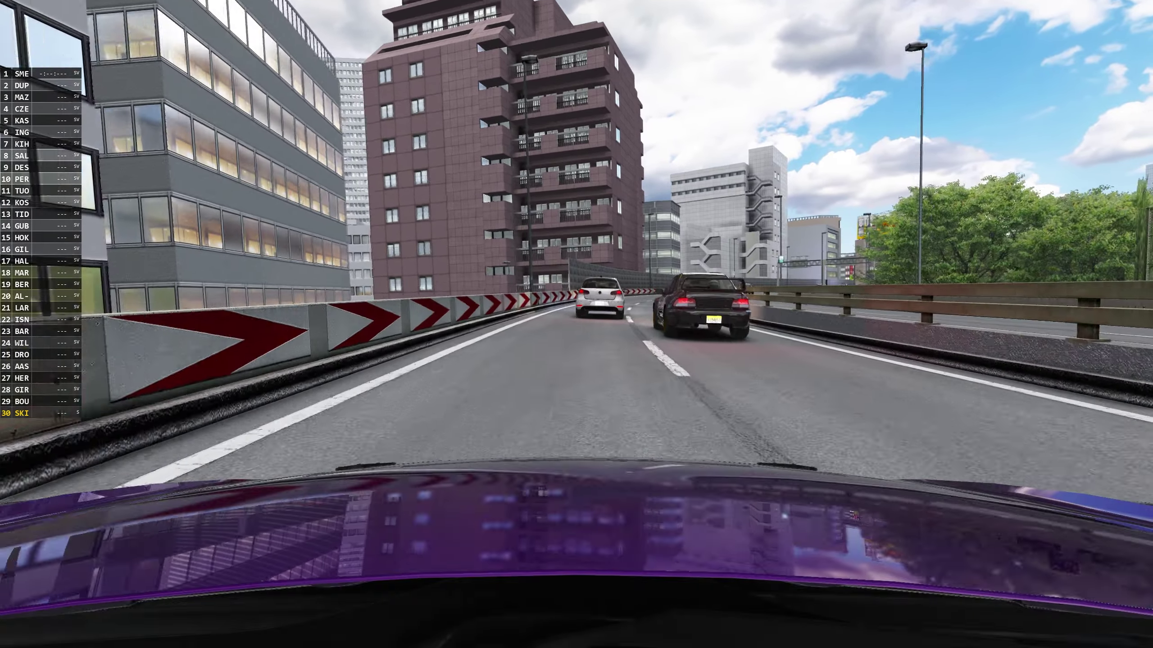
key(F1)
key(F1)
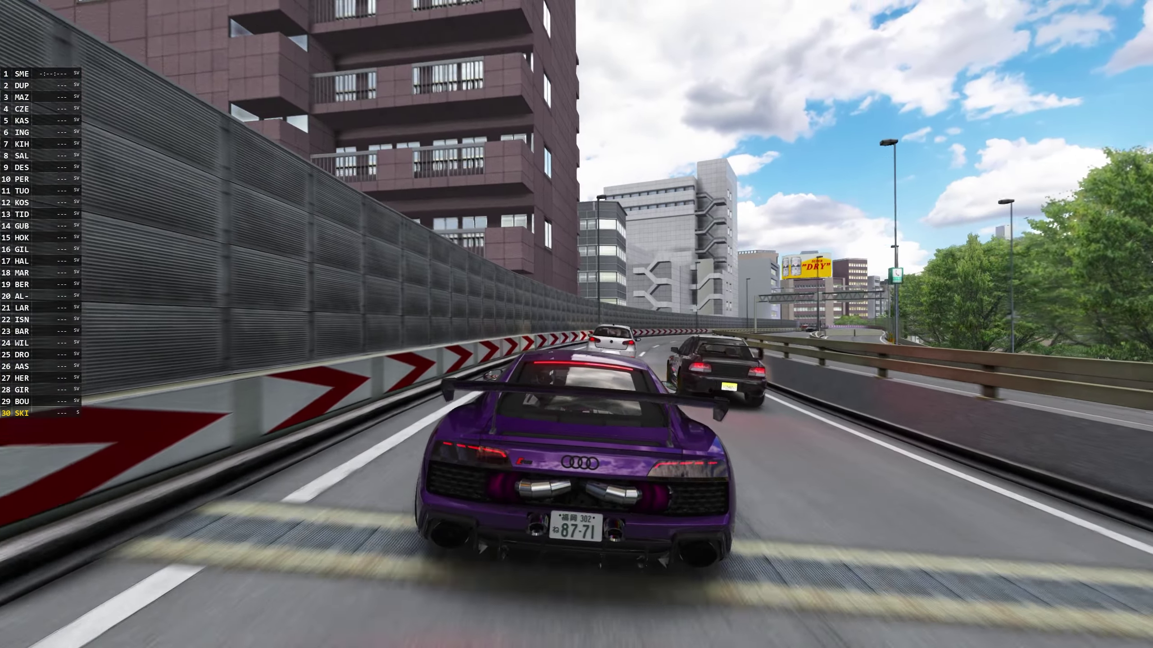